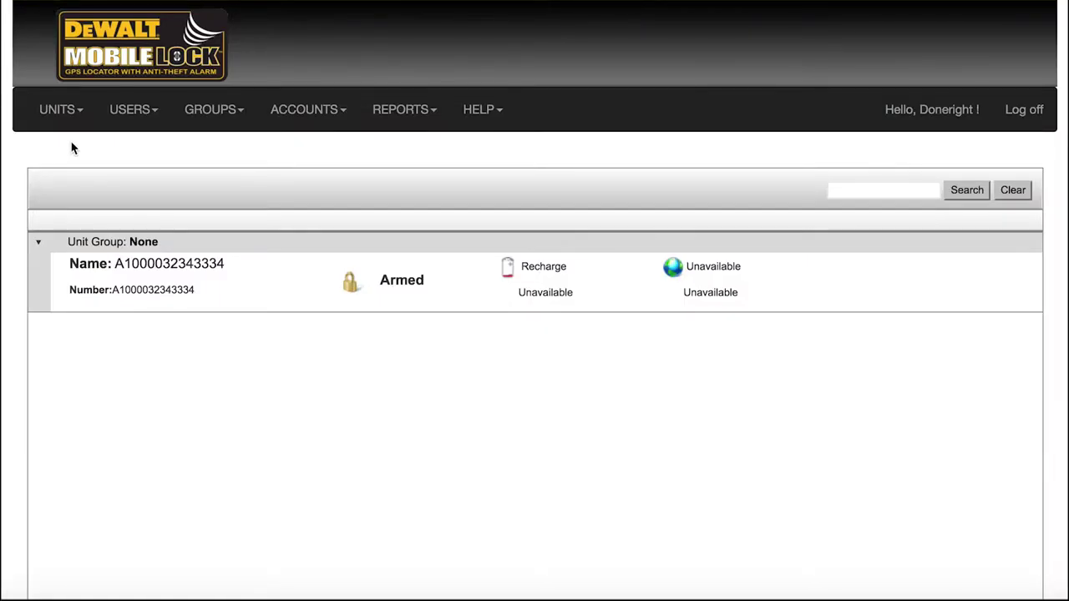
- Open the listed unit's configuration, rename the unit as "trailer" and send it a status request
click(508, 269)
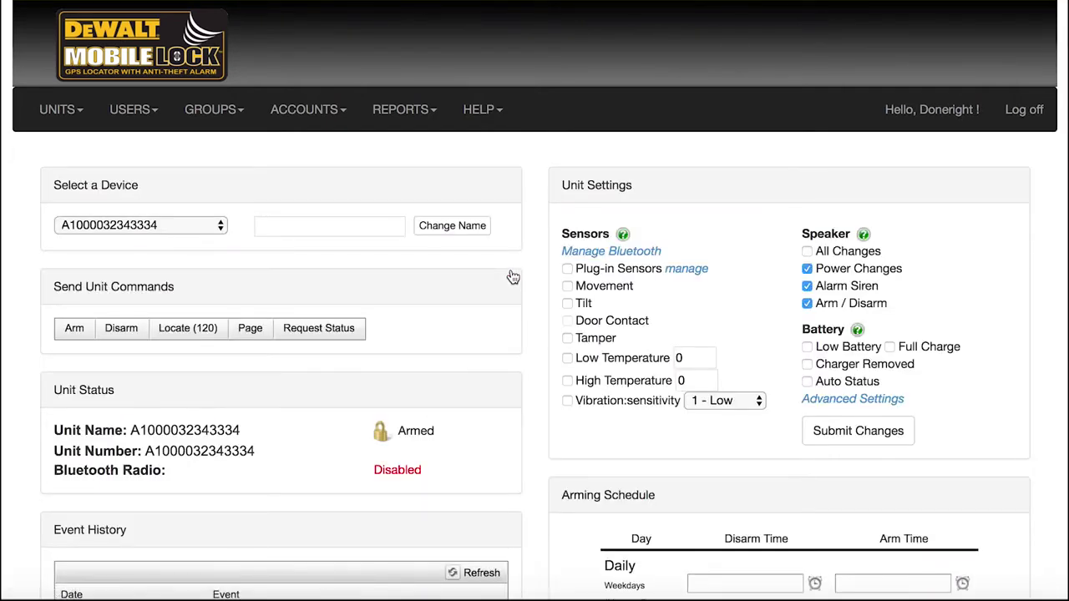
click(325, 222)
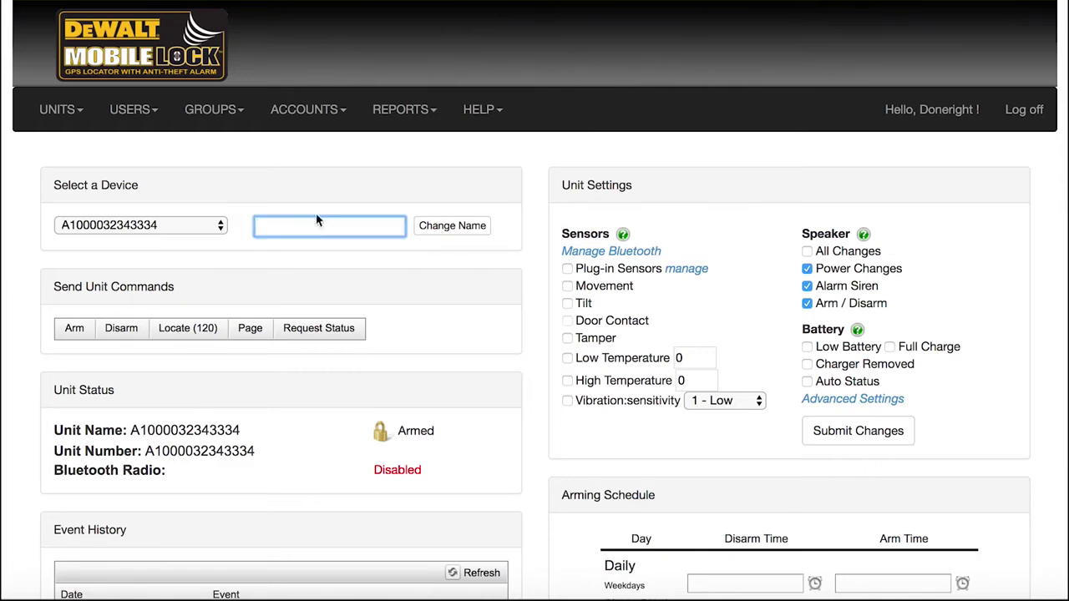
text(trailer)
click(451, 226)
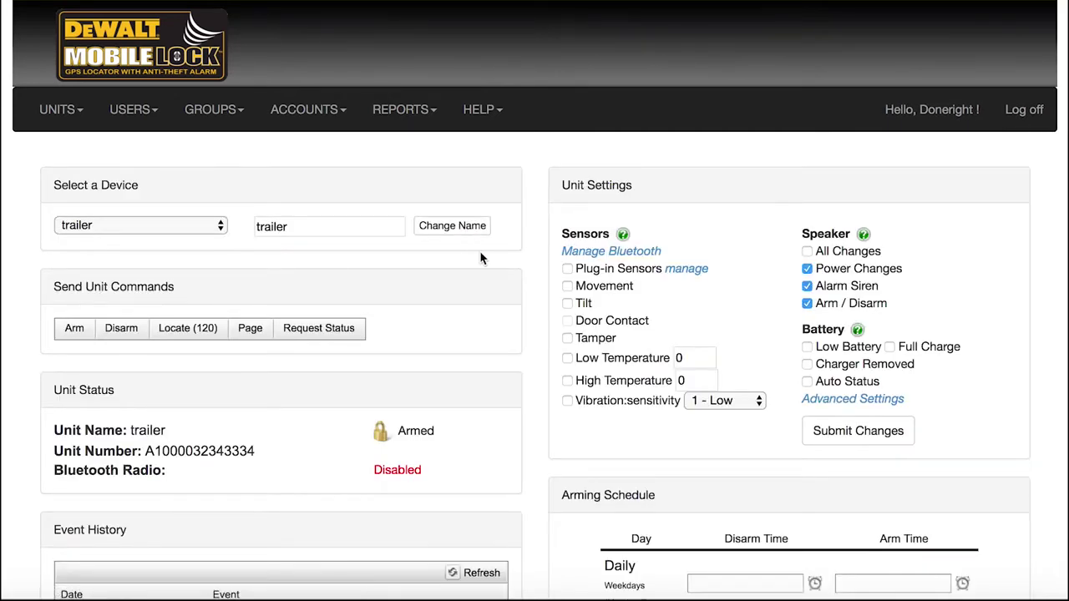
click(335, 334)
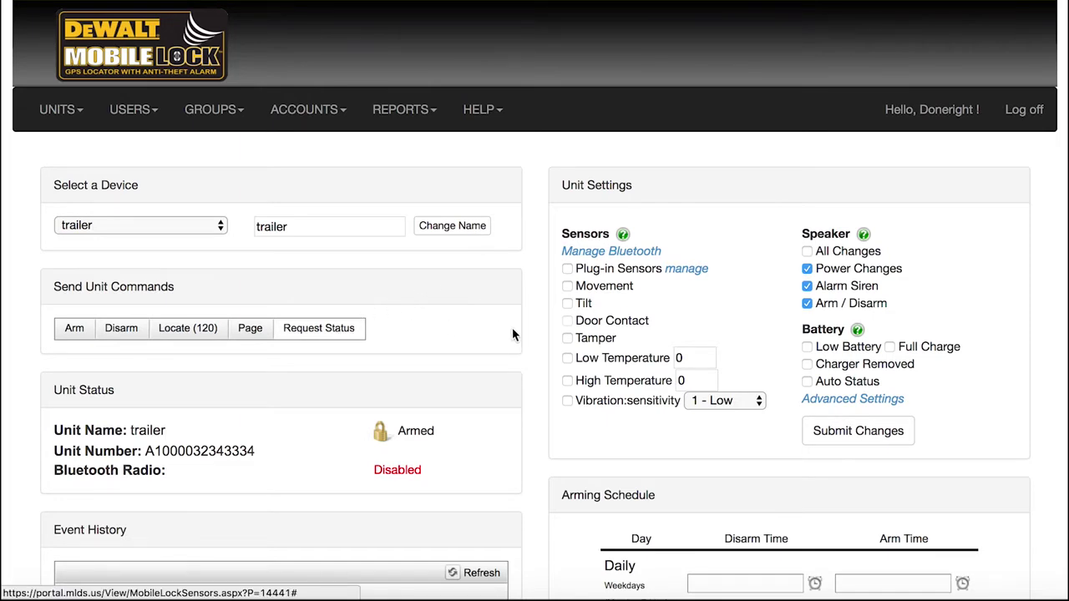
- Enable the Movement, Tamper and Vibration sensors with vibration sensitivity 6, and submit the unit settings
scroll(521, 337, down, 3)
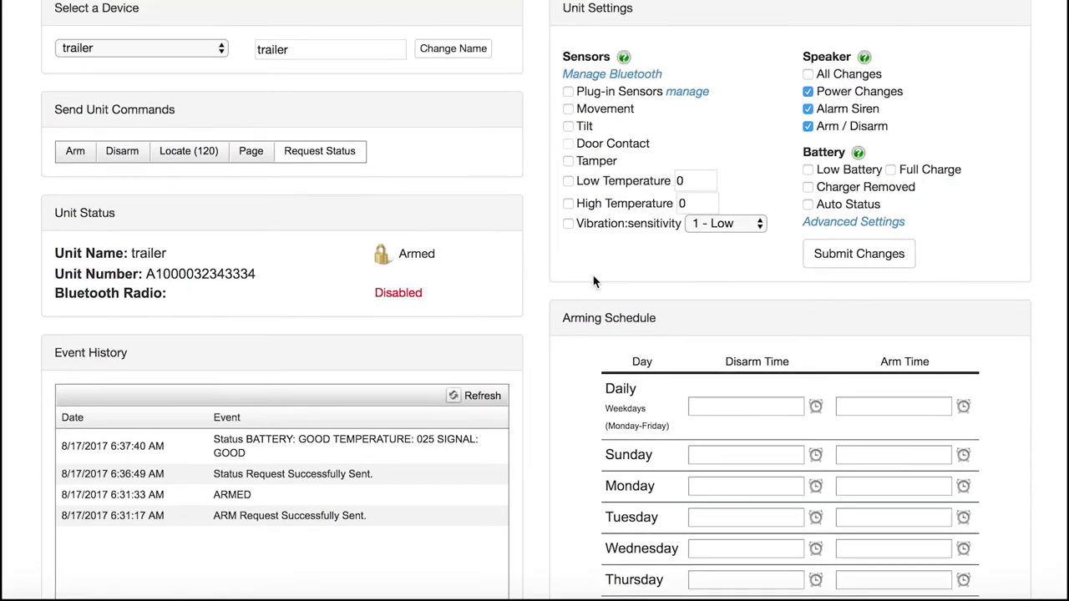
click(568, 110)
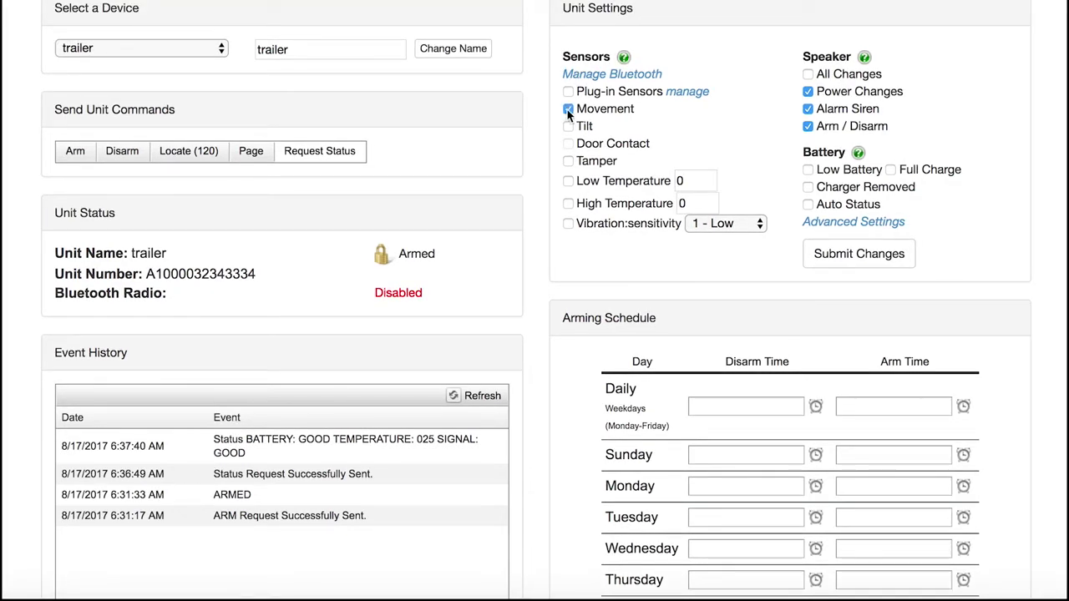
click(569, 162)
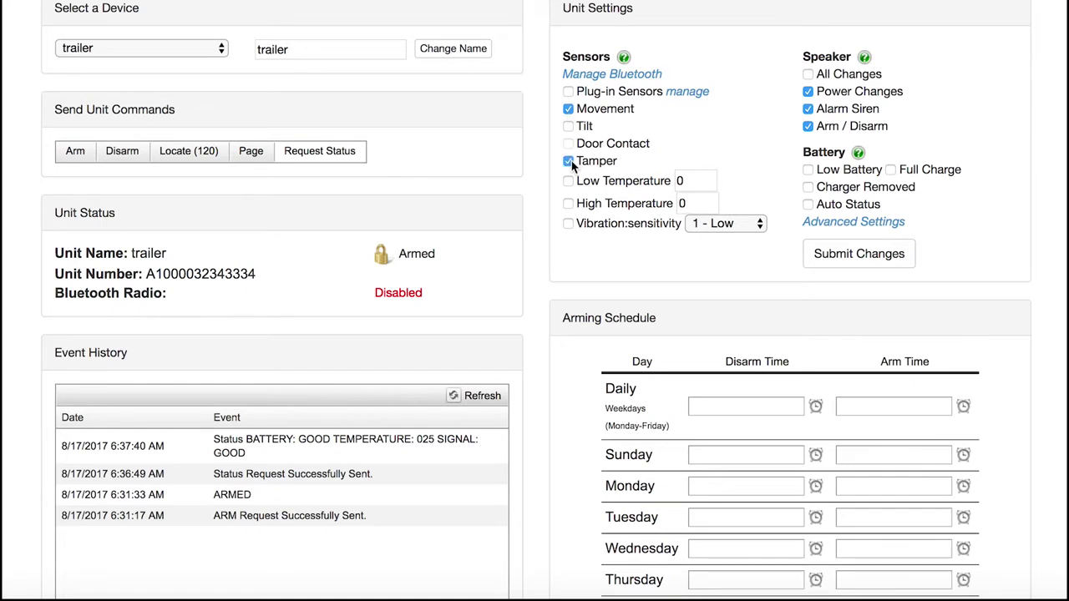
click(569, 224)
click(723, 224)
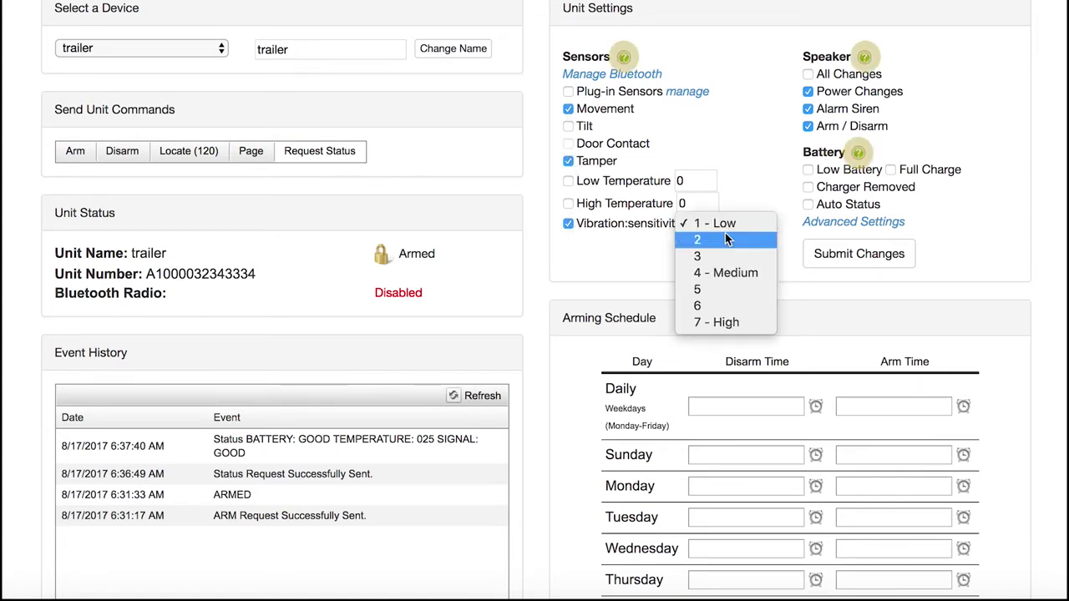
click(725, 306)
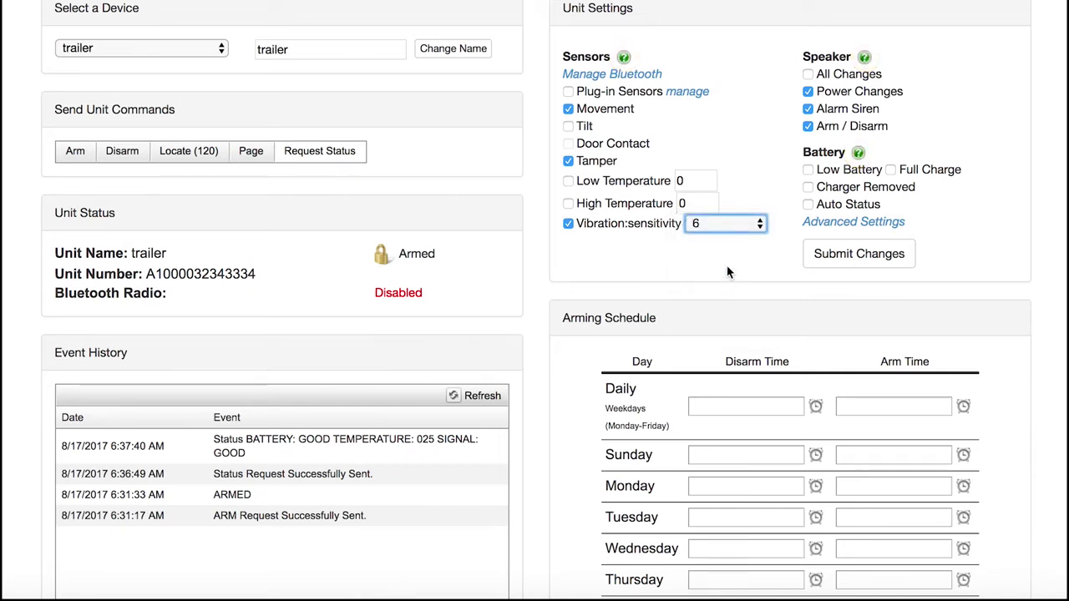
click(735, 262)
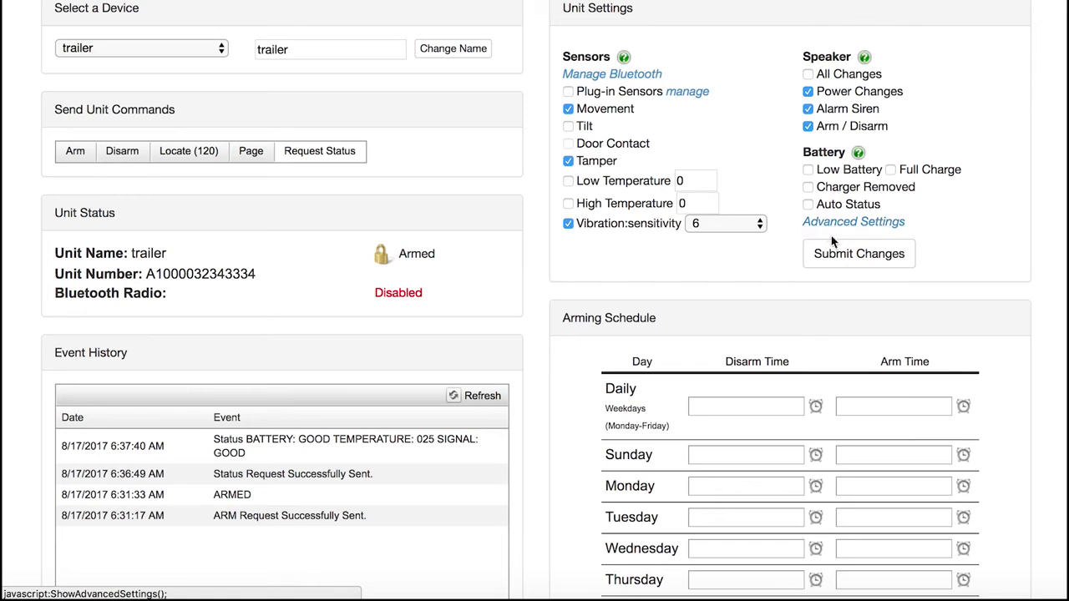
click(839, 260)
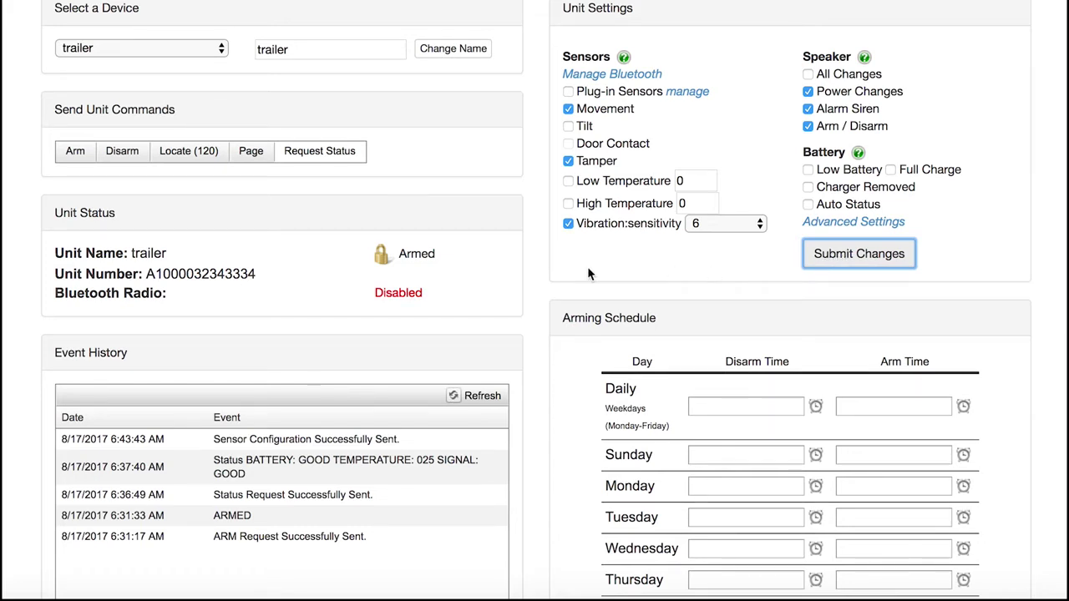
- Start a new alarm contact for the trailer unit, with the alarm type Alarm (all with *)
scroll(501, 251, up, 4)
click(60, 114)
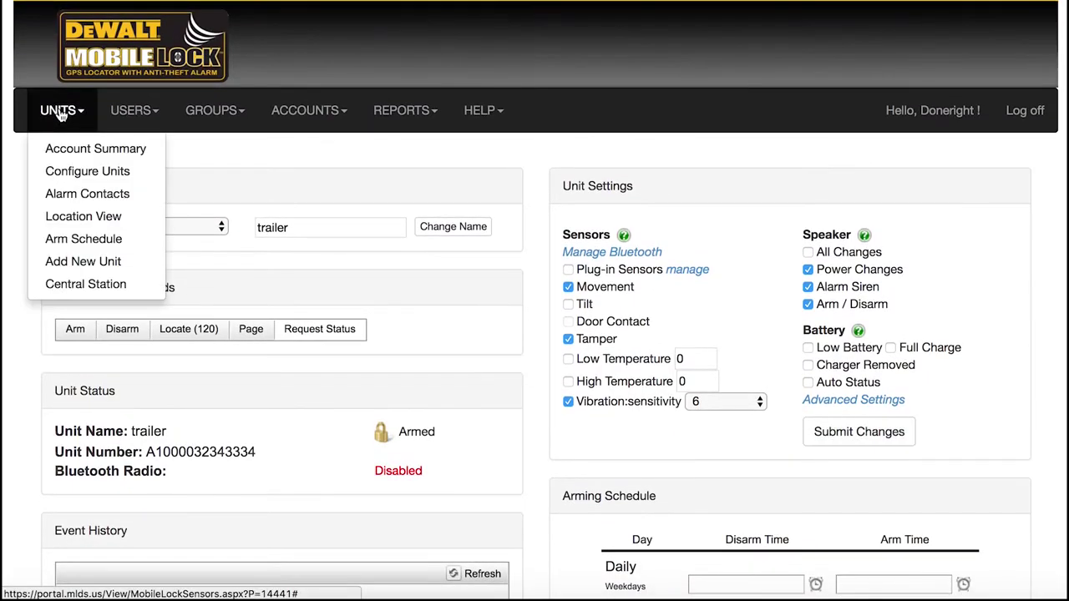
click(88, 196)
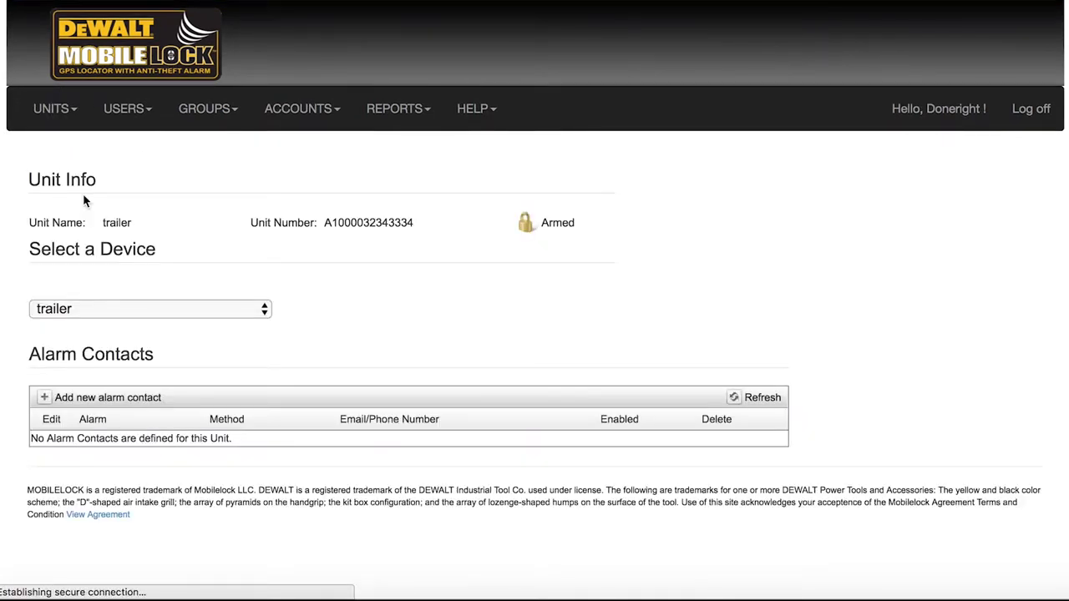
click(45, 398)
click(184, 450)
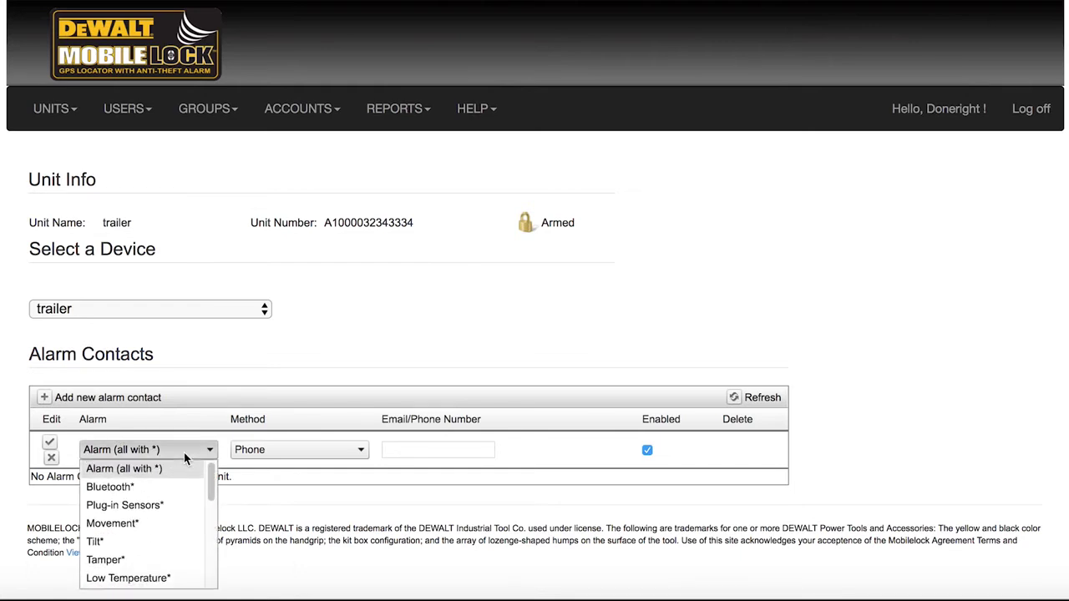
scroll(185, 480, down, 3)
scroll(186, 488, down, 5)
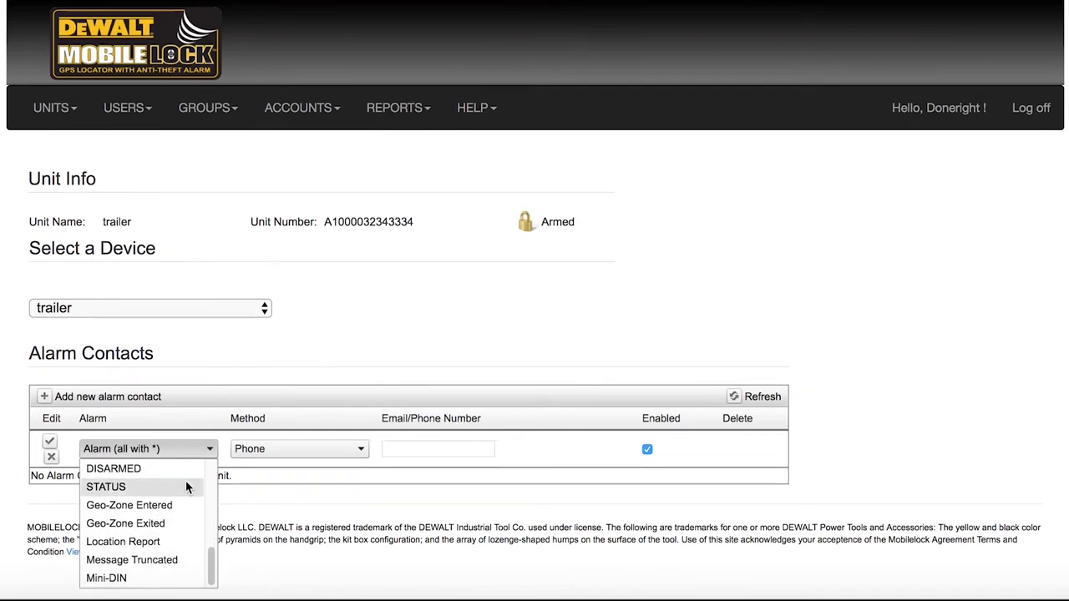
scroll(185, 480, up, 8)
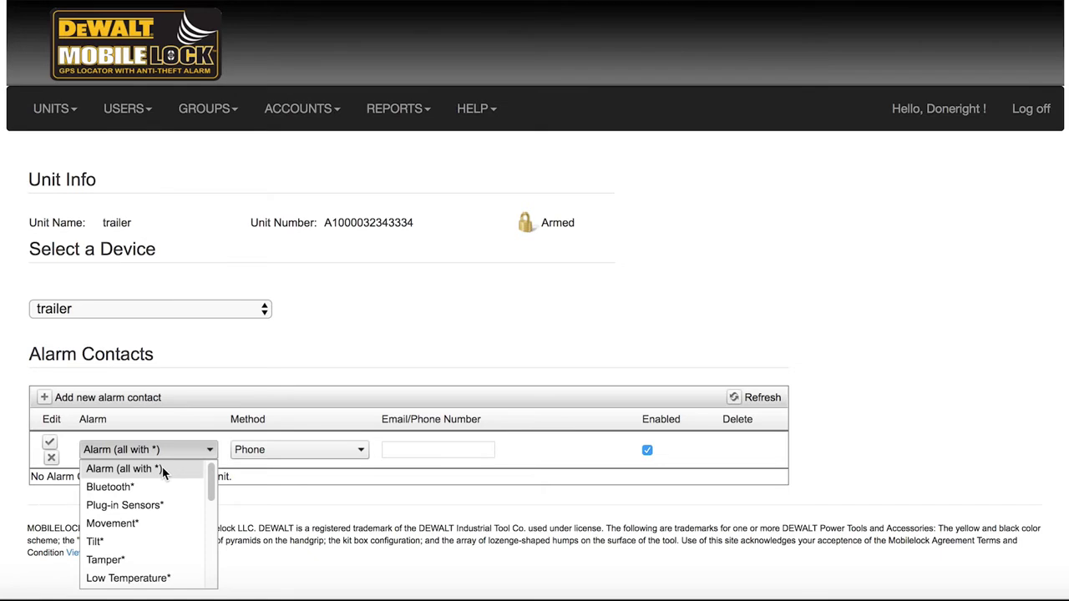
click(164, 473)
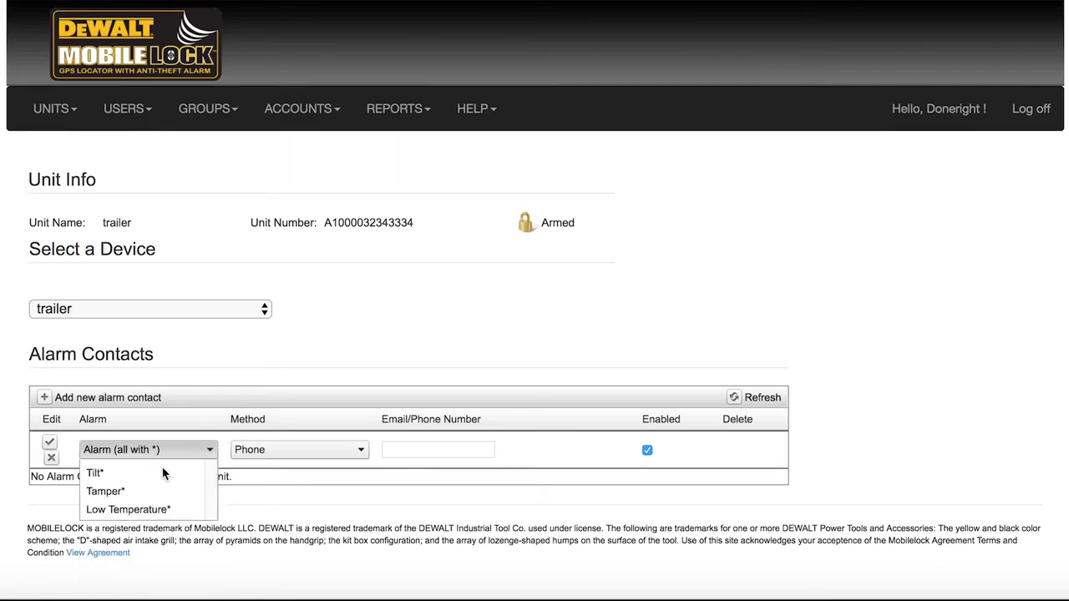
- Set the new alarm contact's method to Phone, enter the contact's phone number and save the entry
click(352, 450)
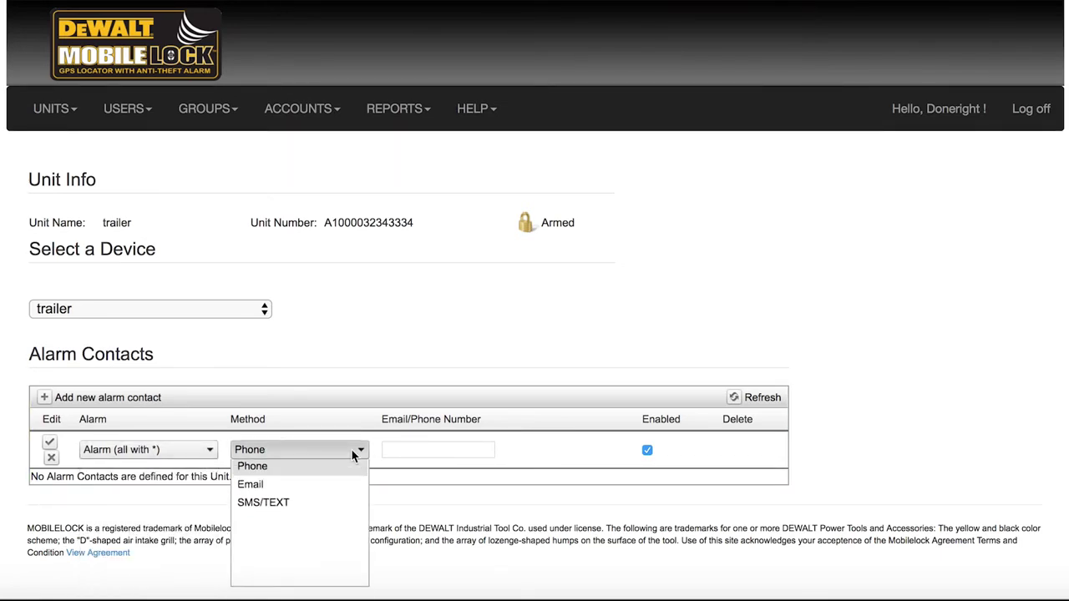
click(338, 470)
click(405, 455)
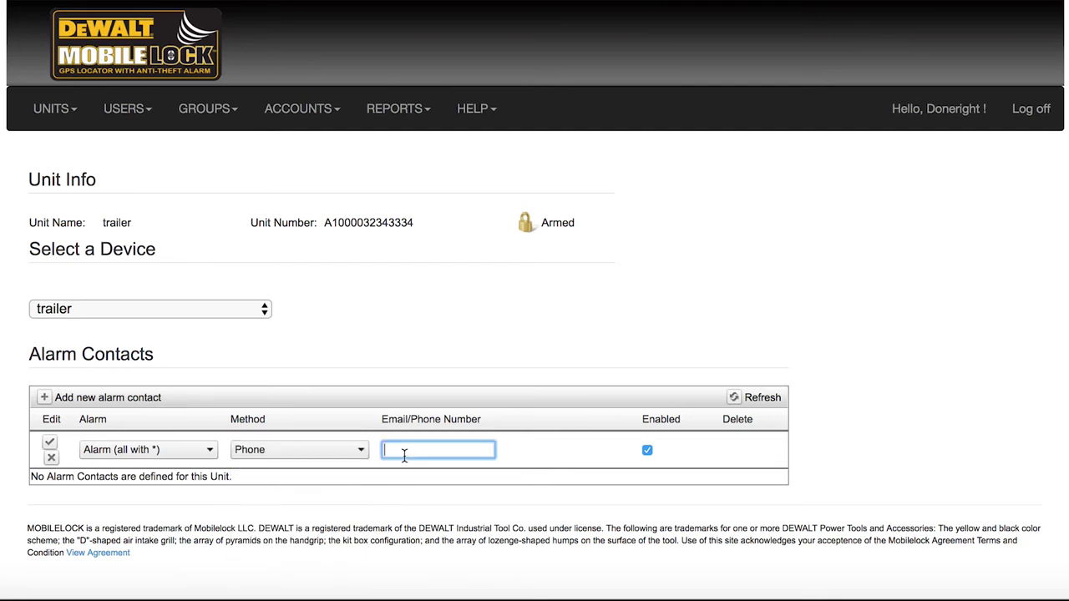
text(11234567890)
click(50, 442)
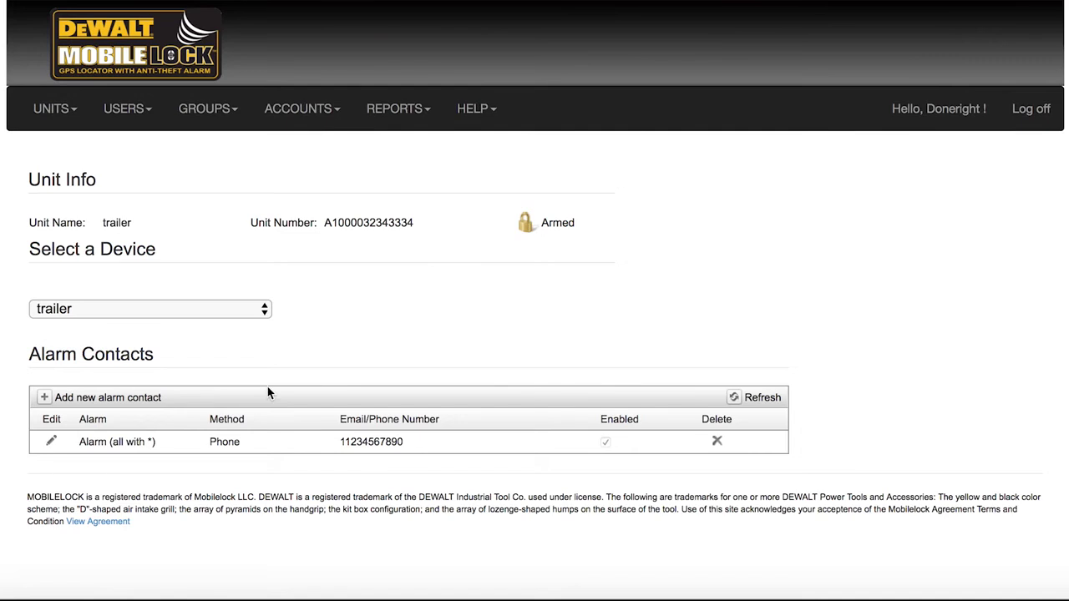
- Return to the trailer unit's configuration and send it a locate request
click(46, 109)
click(104, 171)
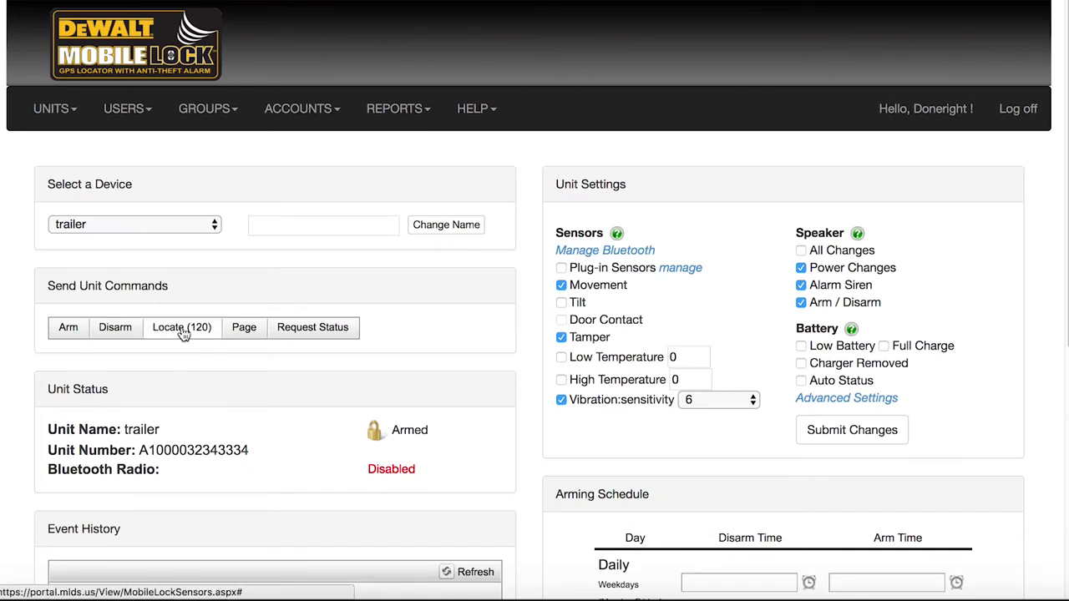
scroll(491, 348, down, 5)
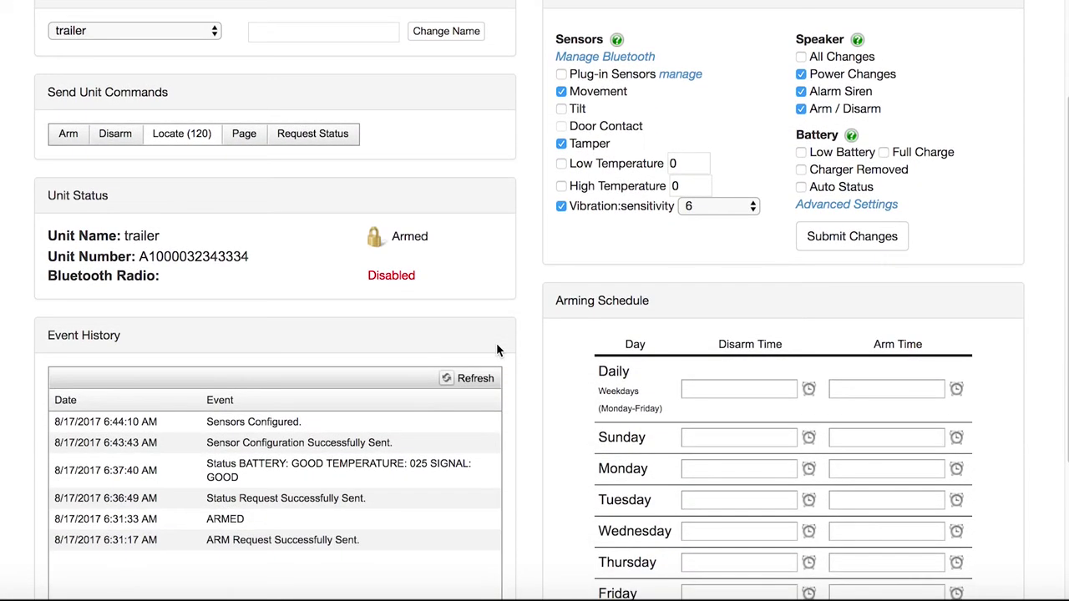
scroll(520, 281, down, 1)
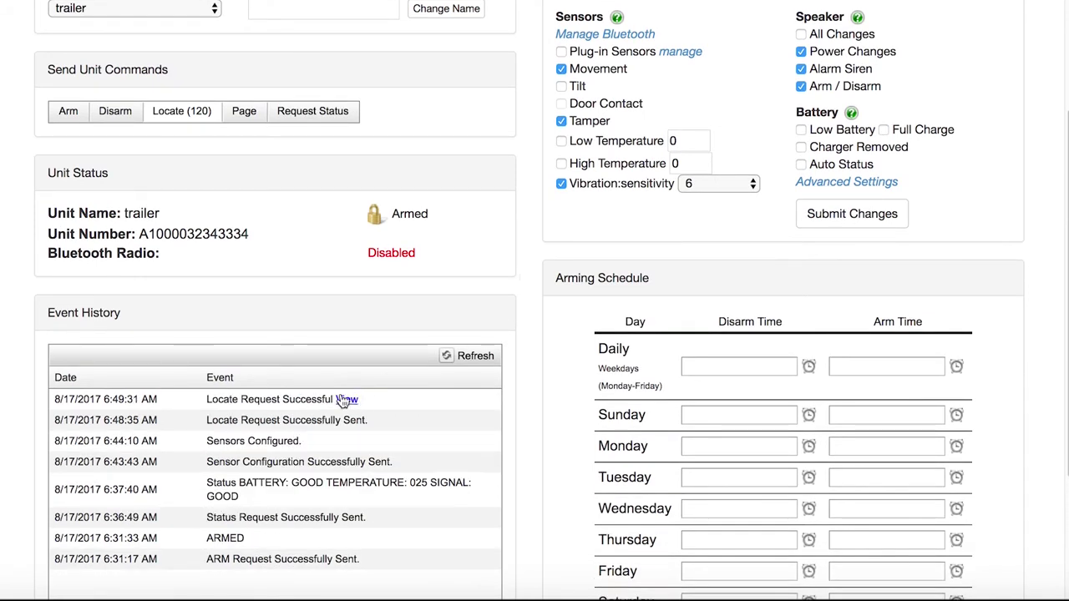
- View the trailer's reported location on the quick map with its surroundings, and close the map
click(346, 399)
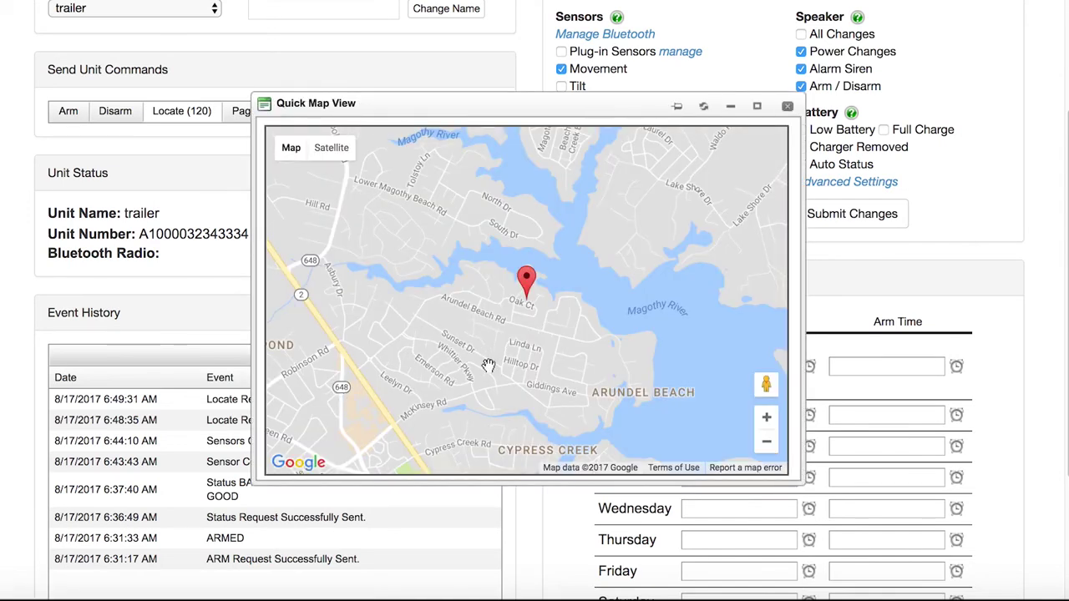
scroll(488, 365, down, 2)
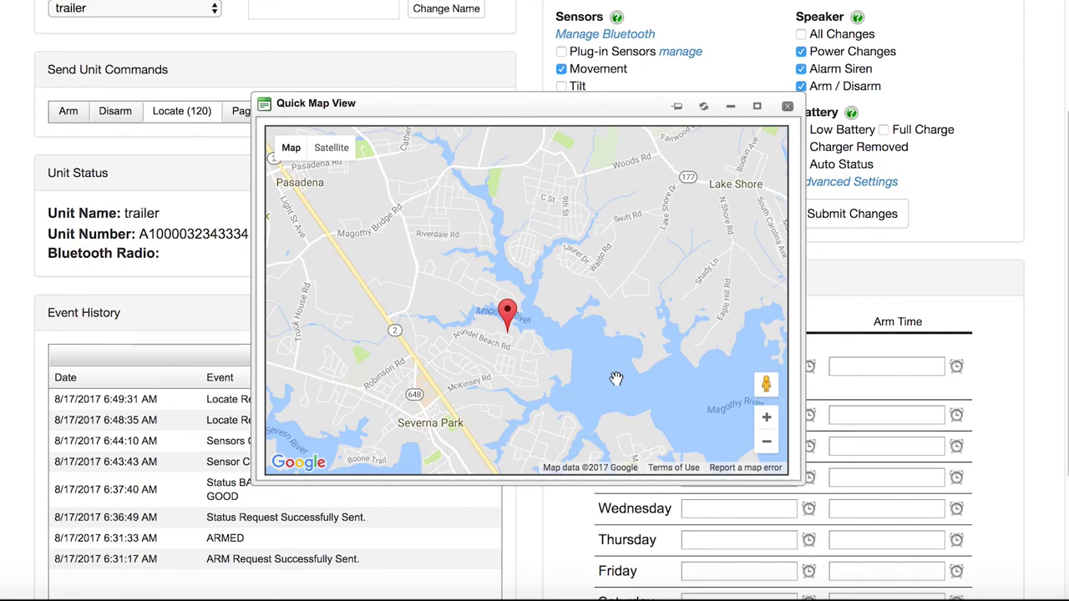
click(787, 106)
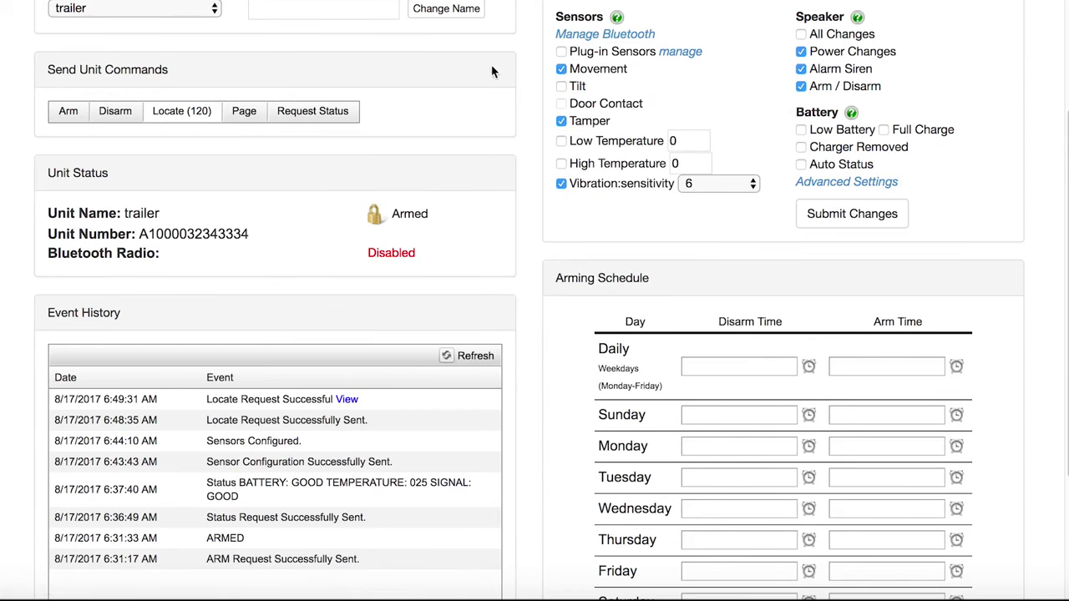
- Send the arm command to the trailer unit, and submit a vibration sensitivity of 5
click(67, 112)
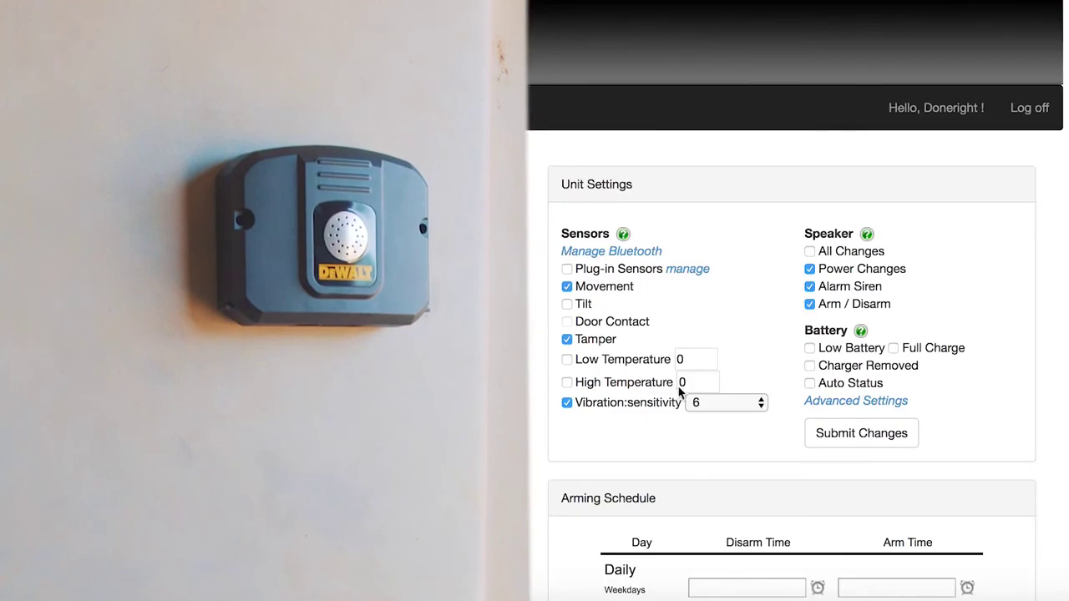
click(731, 404)
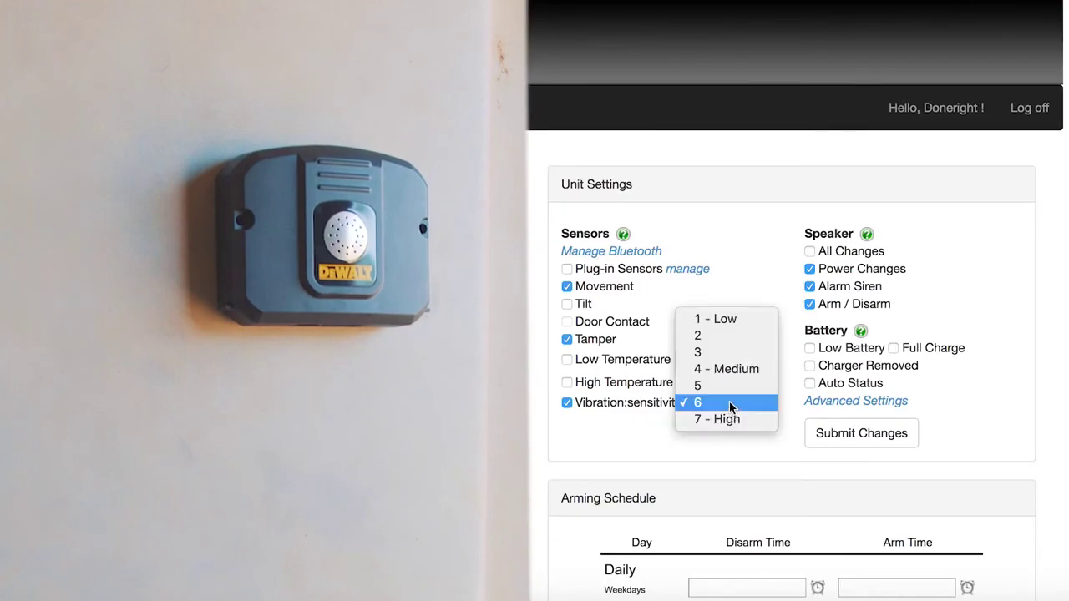
click(724, 388)
click(851, 435)
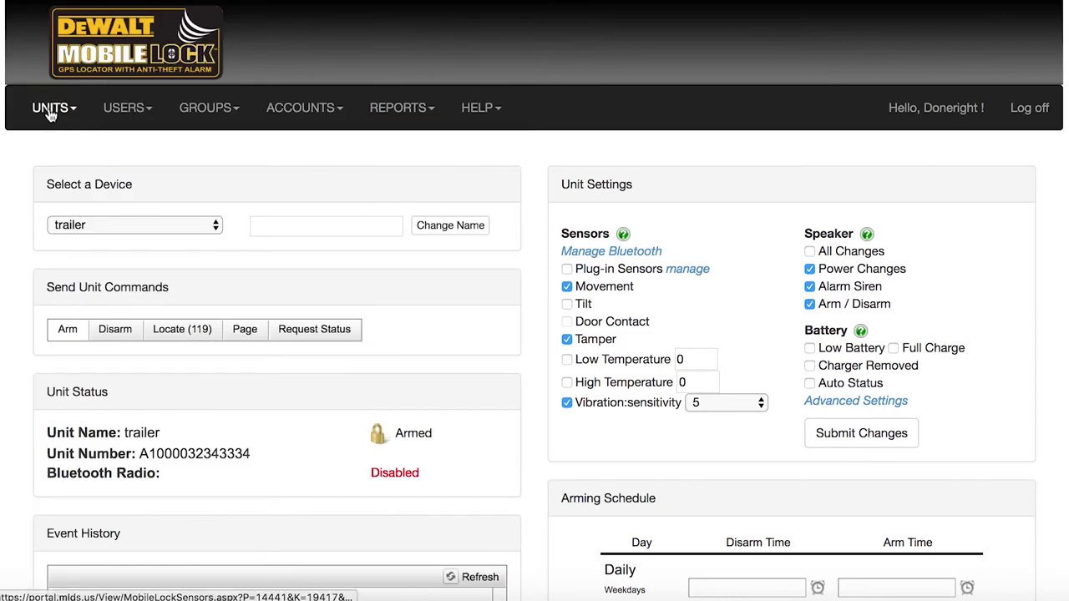
- Send a disarm request to the trailer unit from the account summary
click(50, 108)
click(76, 147)
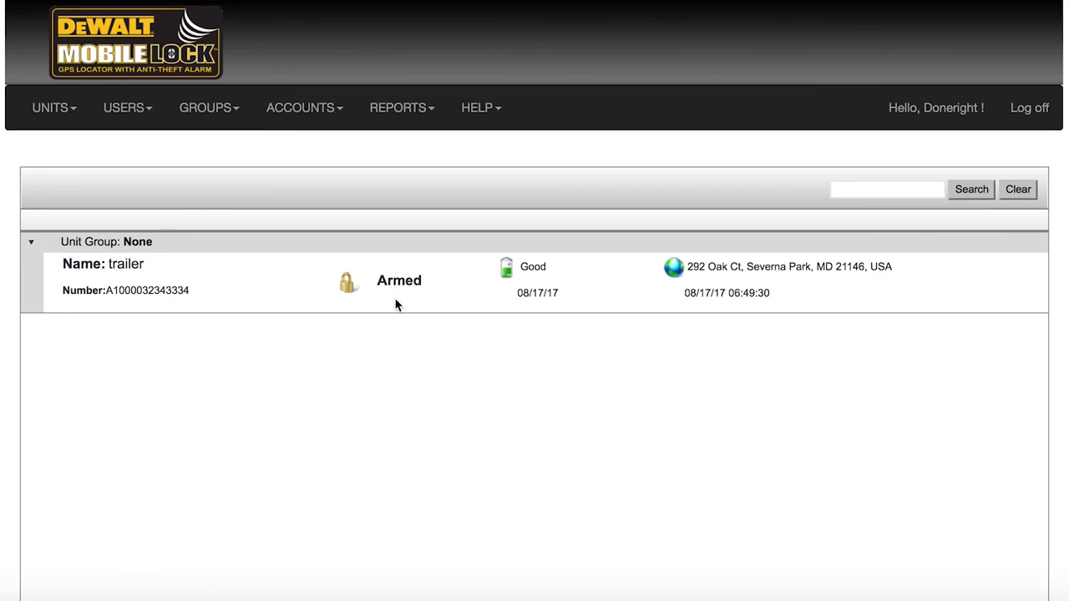
click(347, 281)
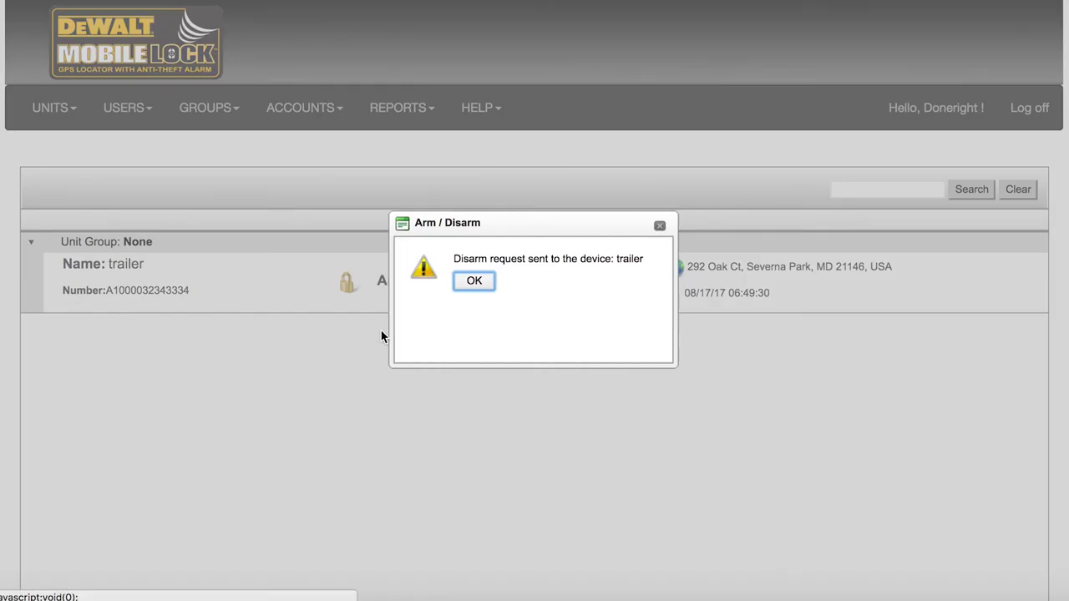
click(474, 280)
click(53, 108)
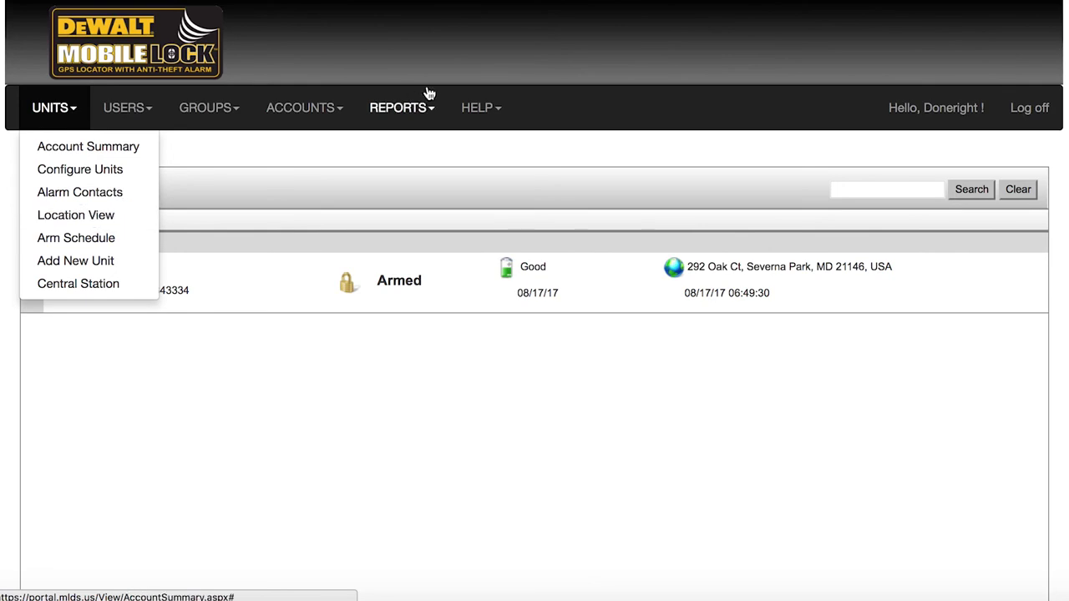
click(540, 113)
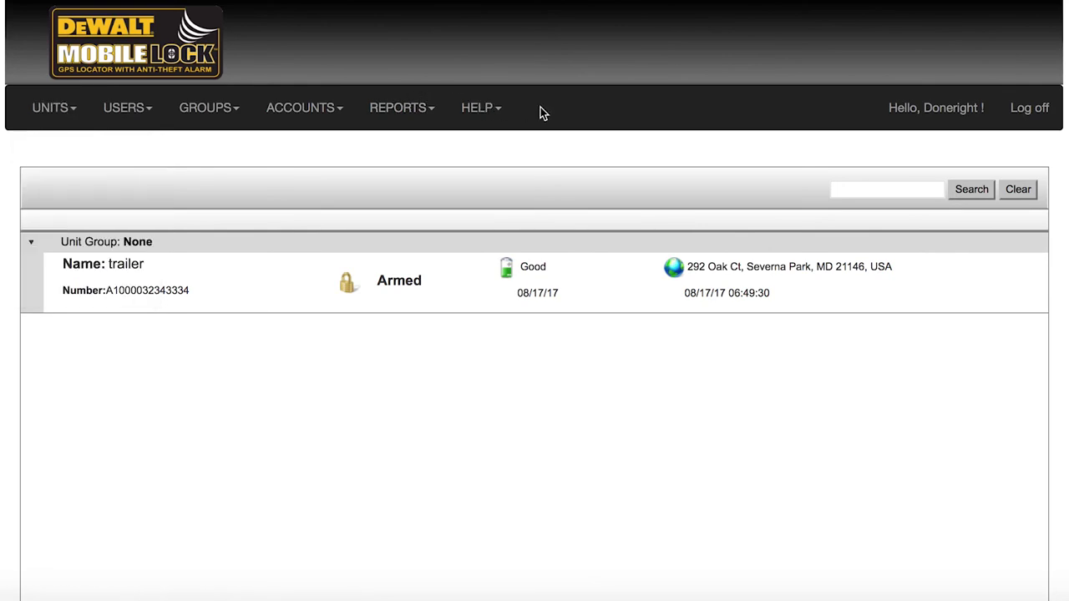
click(493, 114)
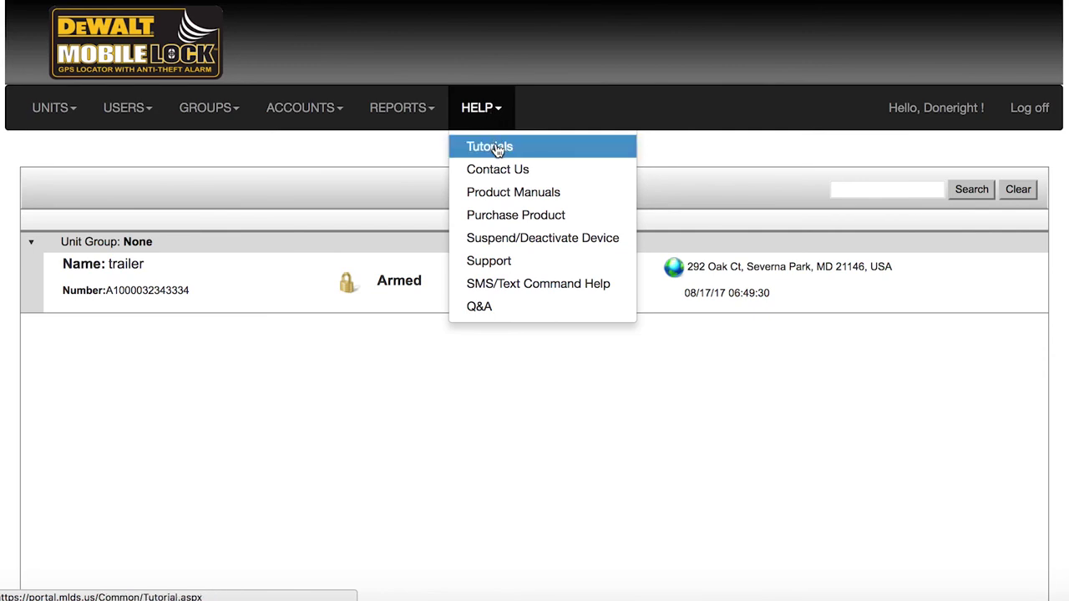